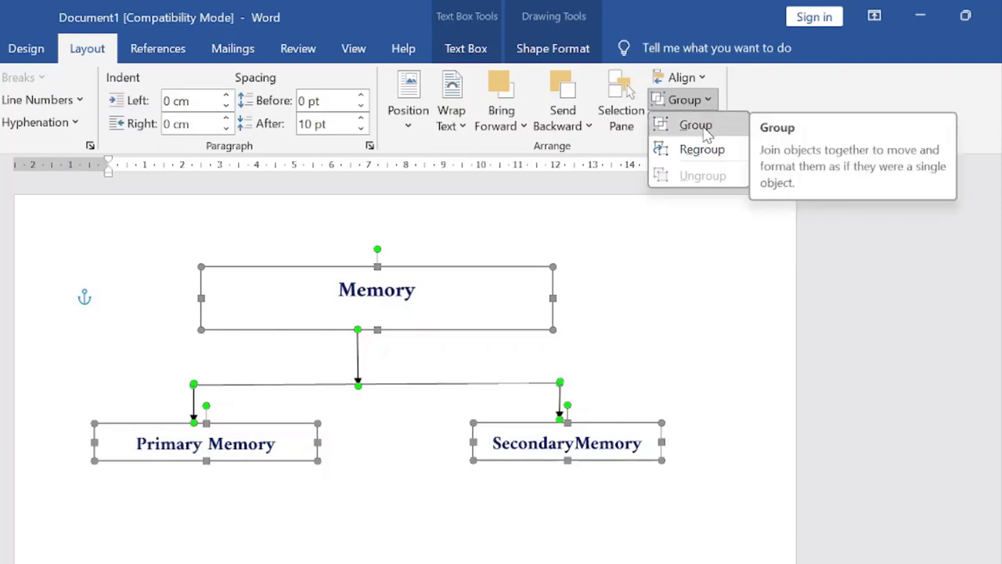
Group the selected Memory boxes and arrows into one object, and move the group slightly down and to the right.
click(696, 125)
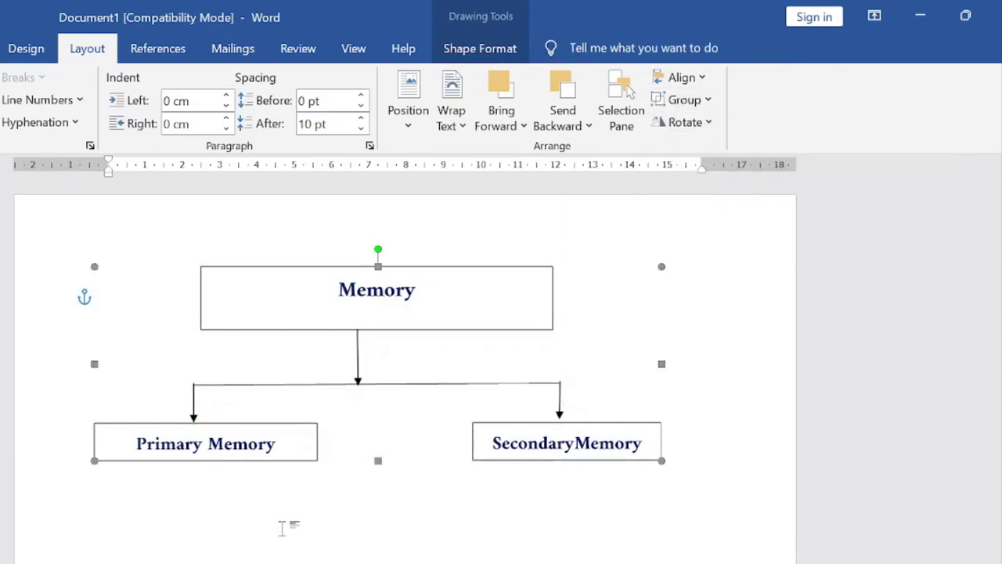
click(262, 494)
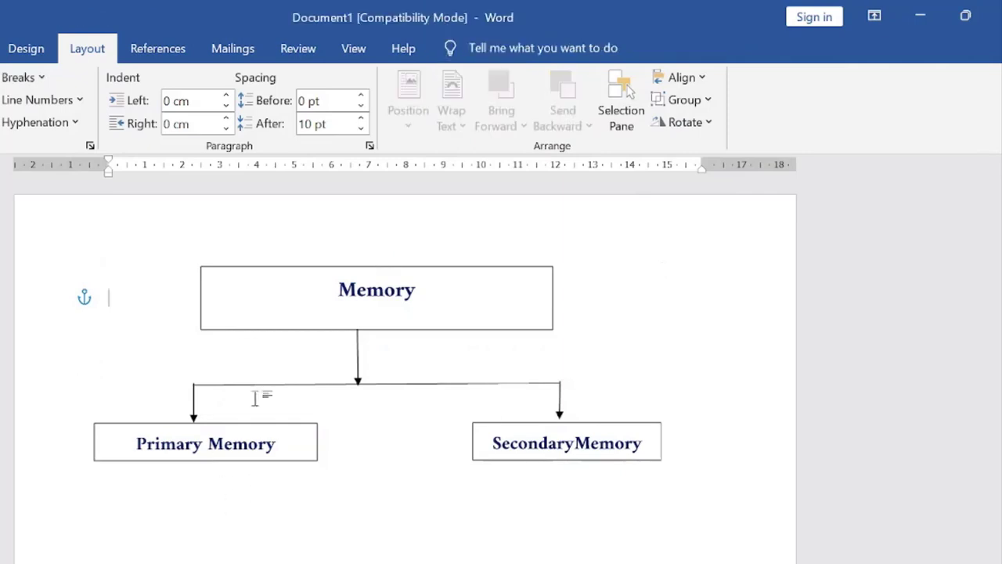
click(295, 385)
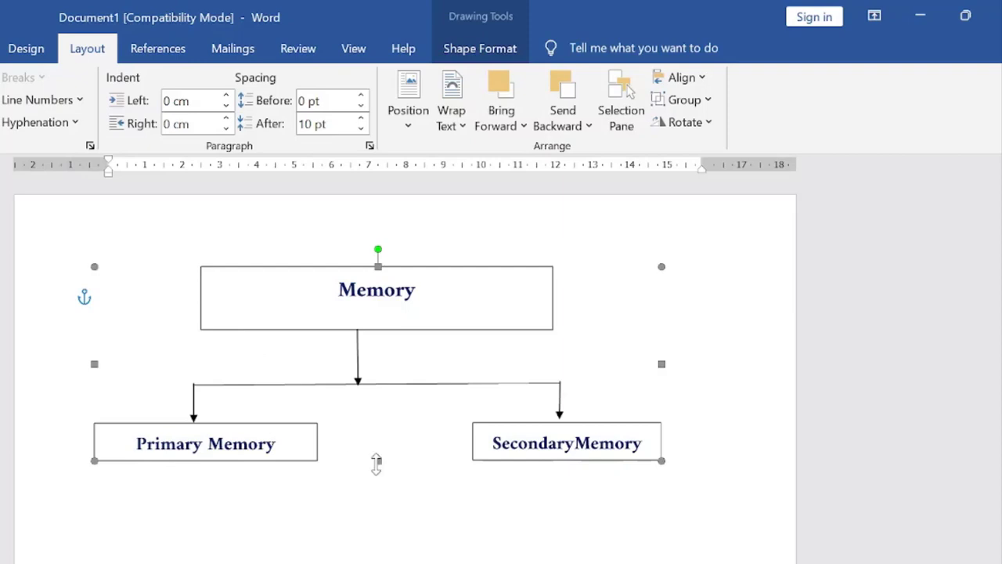
drag(292, 462, 311, 479)
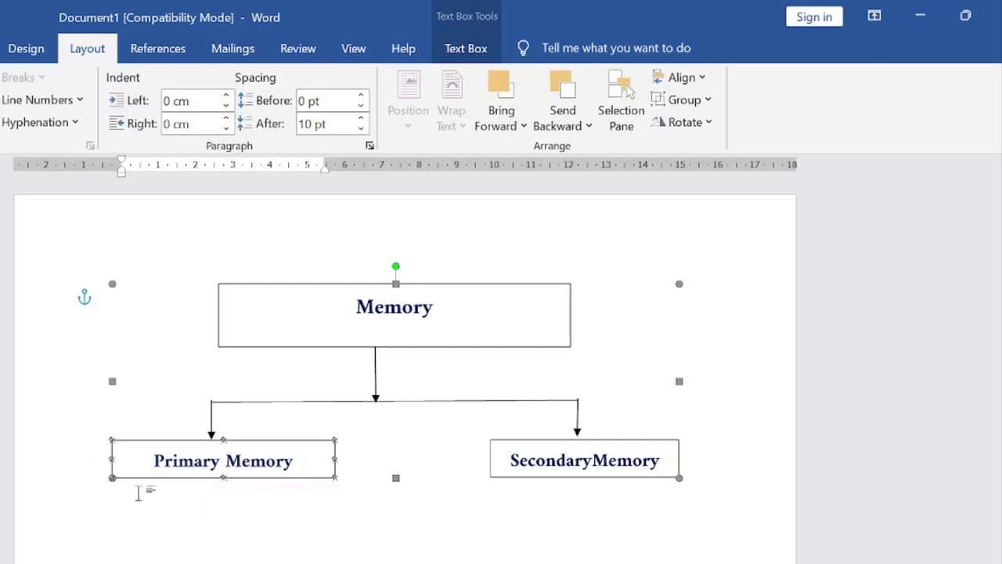
Resize the grouped diagram to about 13.9 cm wide and 4.5 cm high, and shift it slightly down the page.
drag(112, 477, 82, 554)
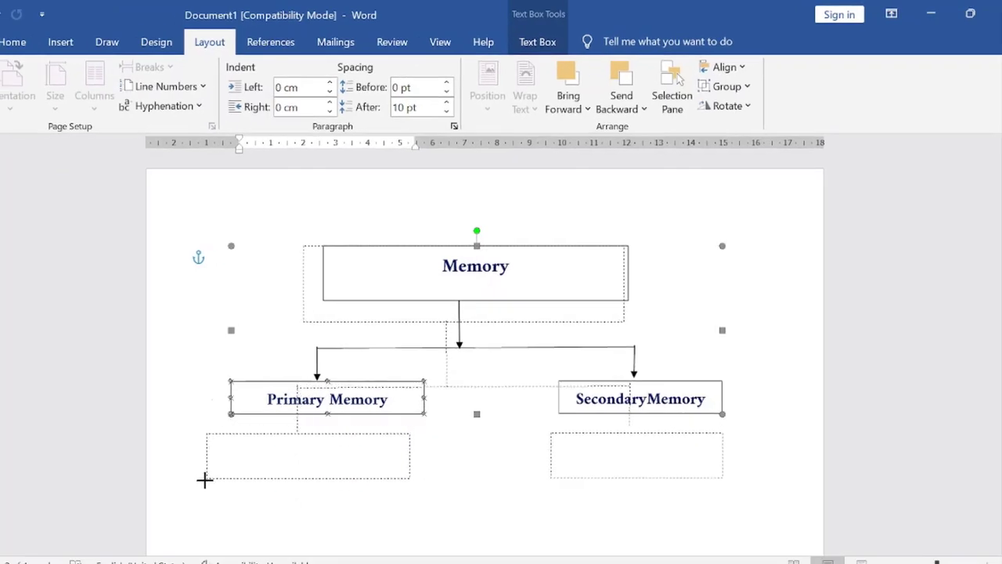
drag(205, 480, 179, 504)
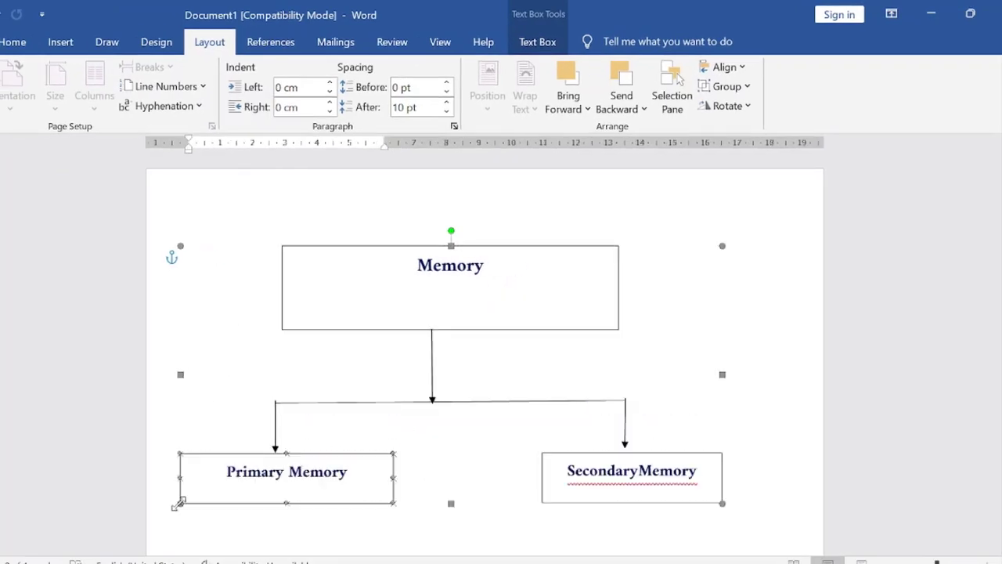
drag(180, 502, 311, 357)
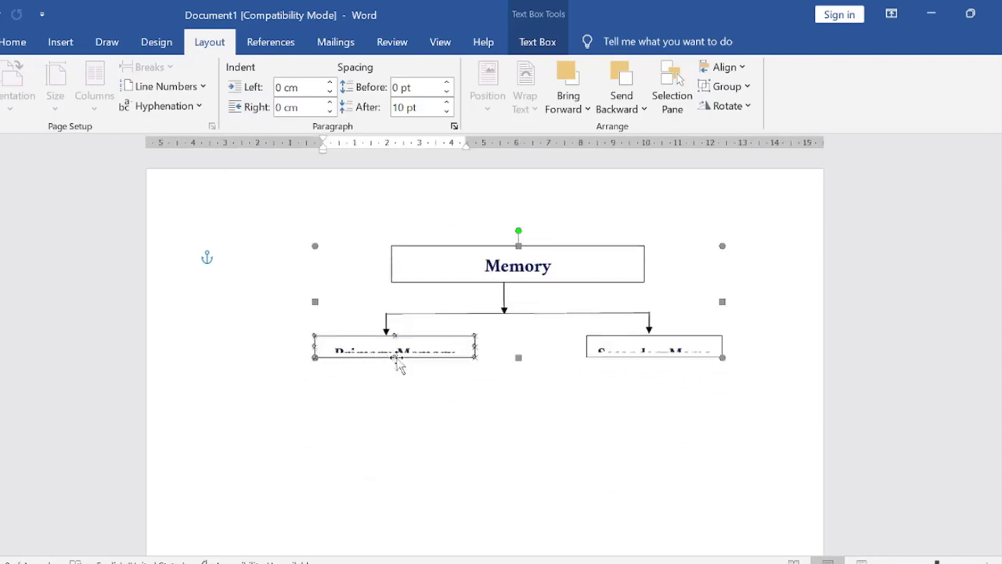
drag(396, 366, 397, 374)
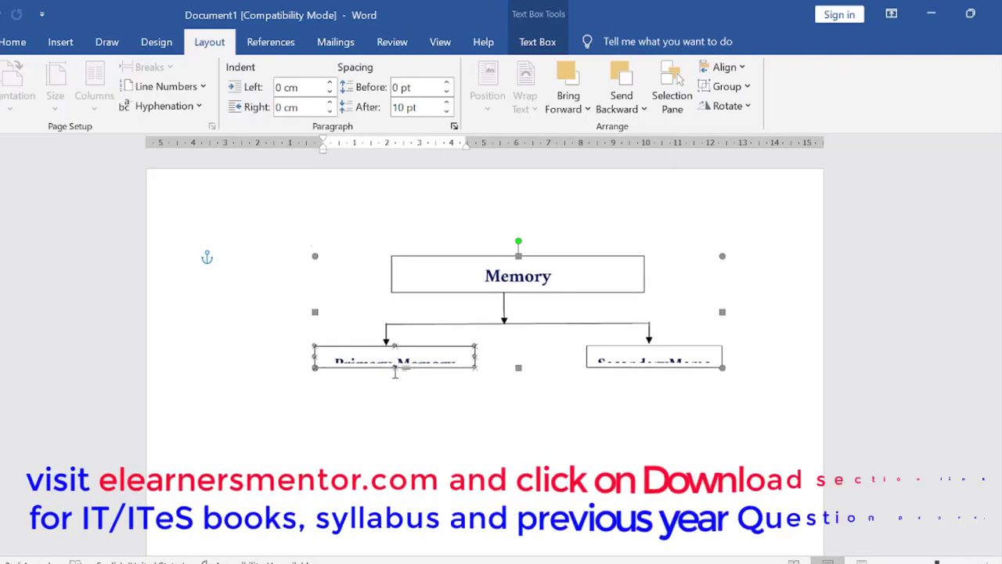
click(394, 399)
click(395, 360)
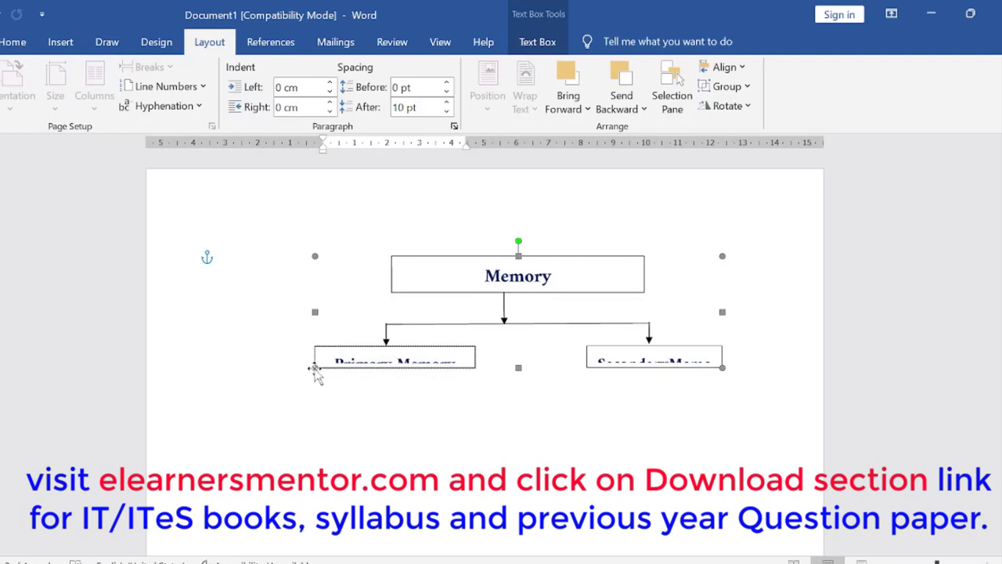
drag(313, 374, 274, 404)
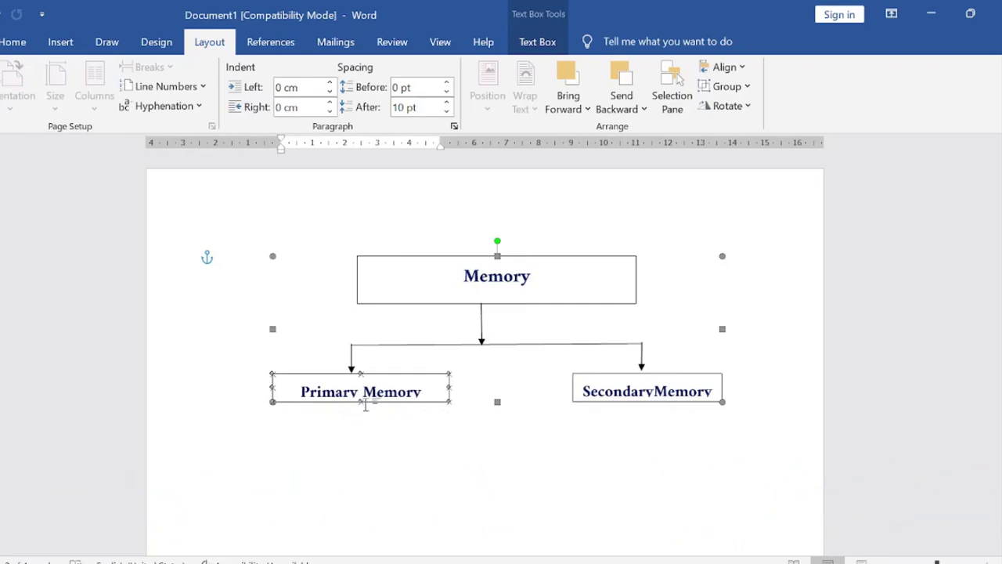
click(366, 440)
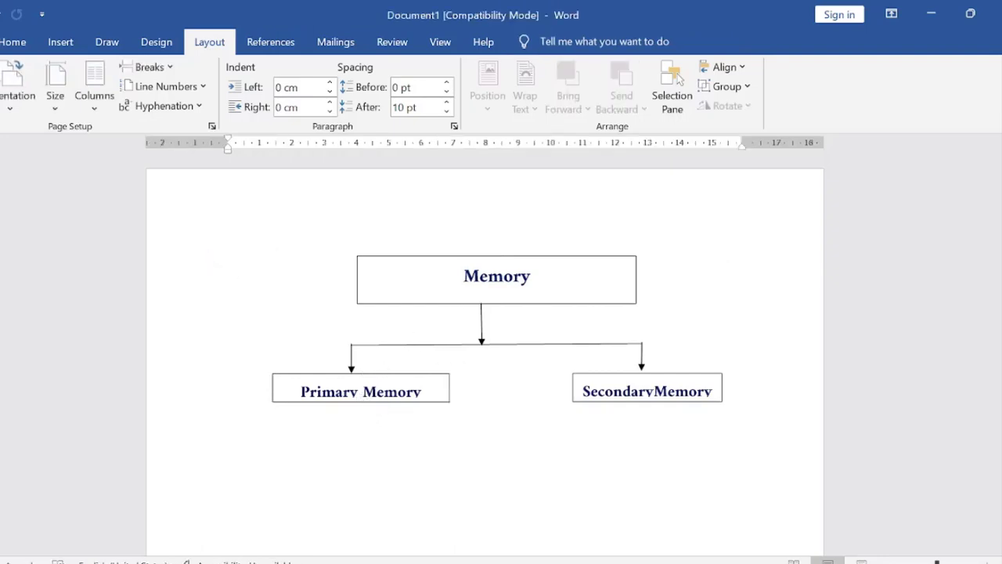
Fill all boxes of the grouped diagram with standard green.
click(449, 386)
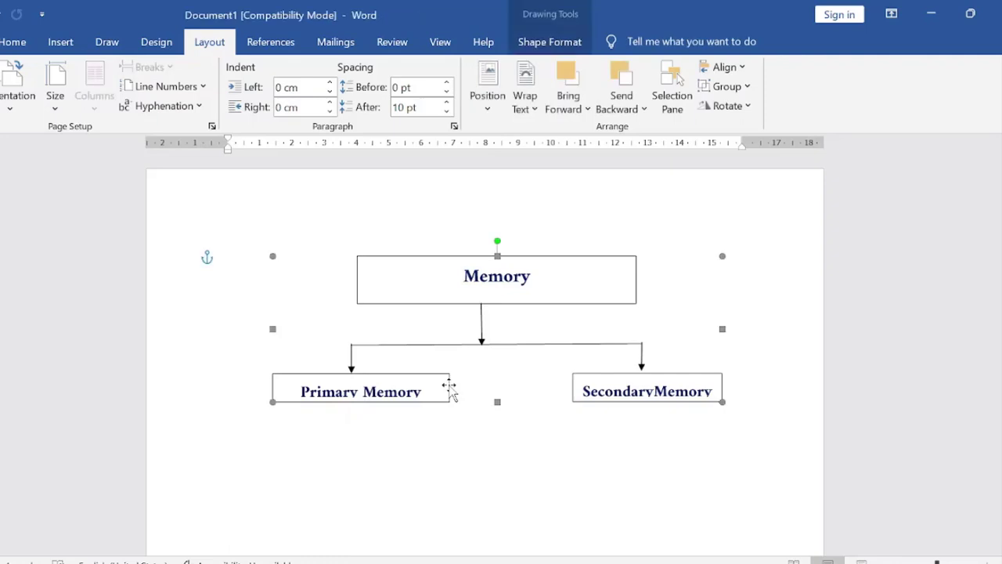
click(550, 42)
click(307, 66)
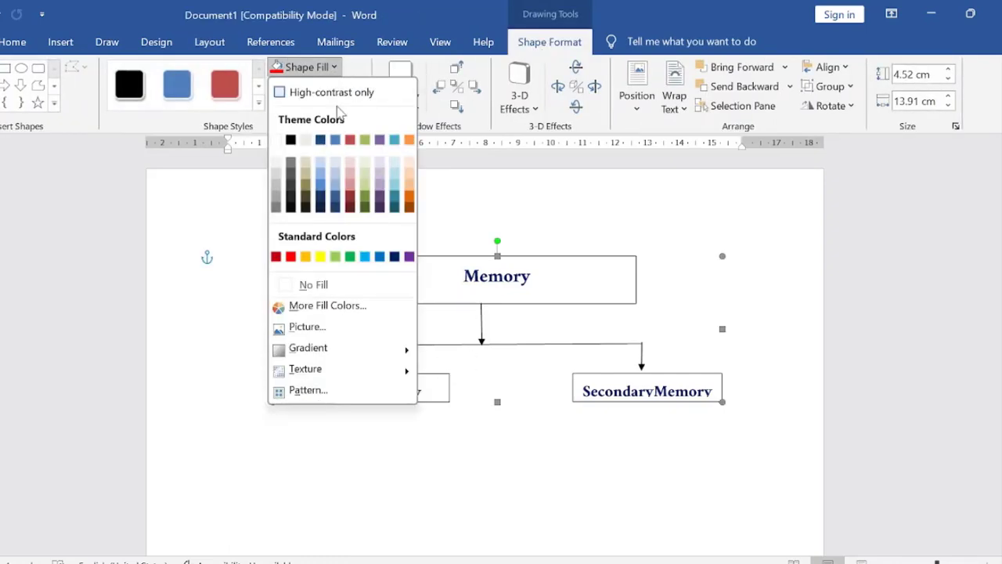
click(350, 257)
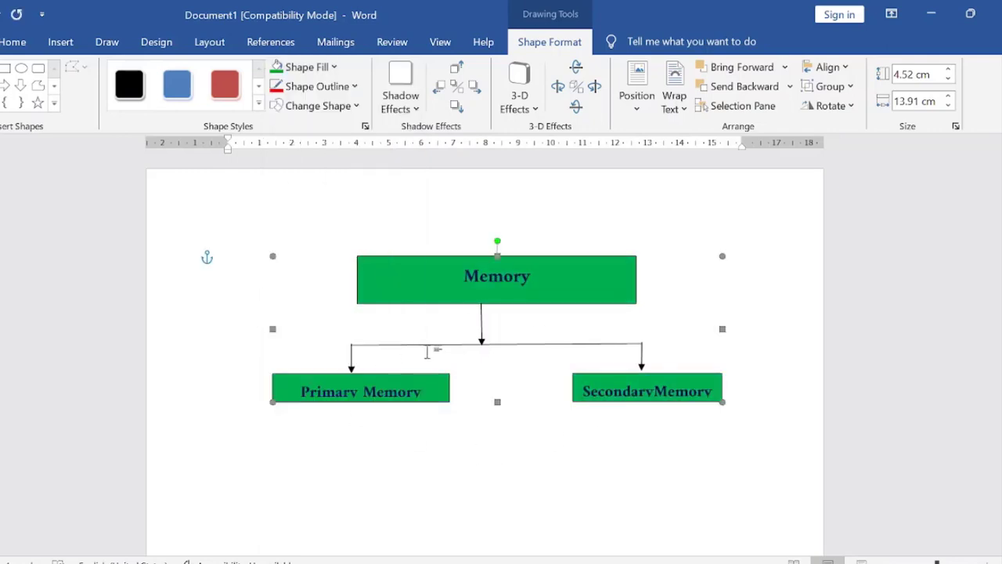
Set the shape outline of the diagram's lower text boxes to standard red.
right_click(354, 394)
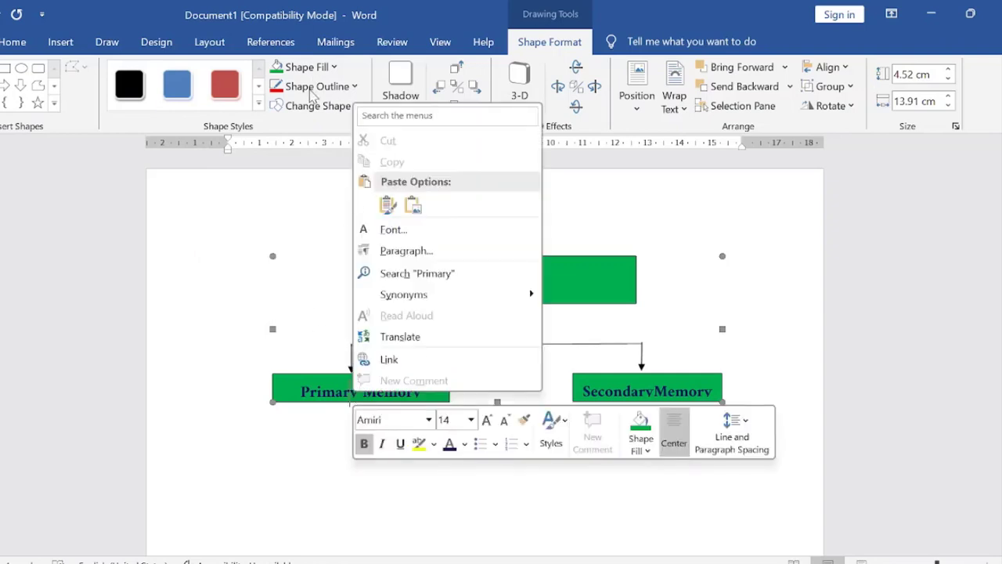
click(289, 235)
click(536, 45)
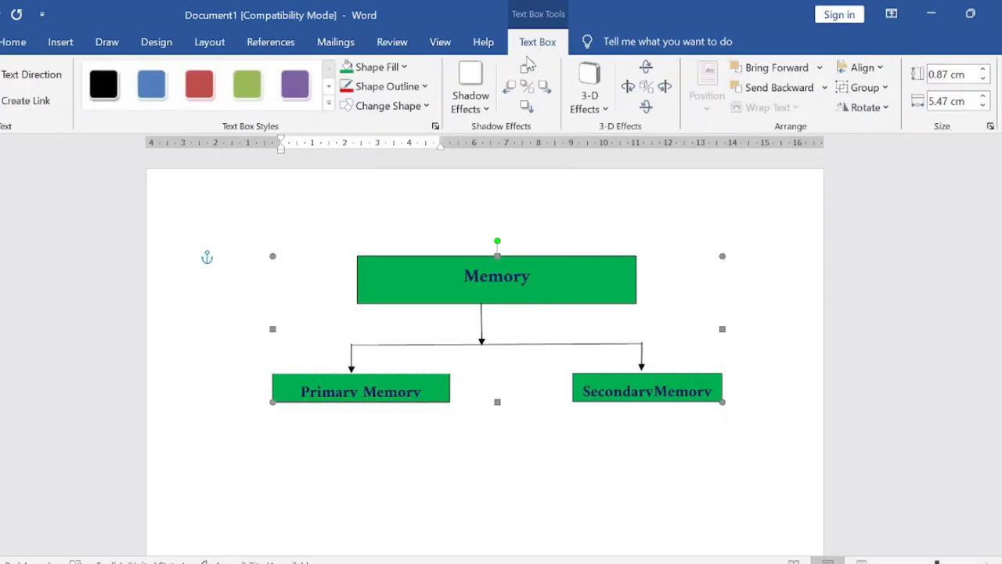
click(424, 88)
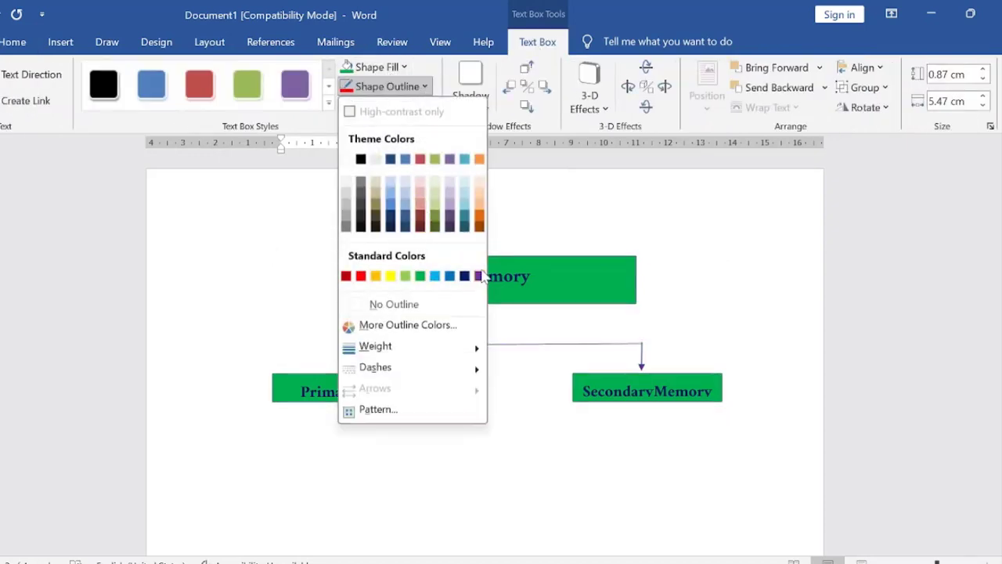
click(362, 277)
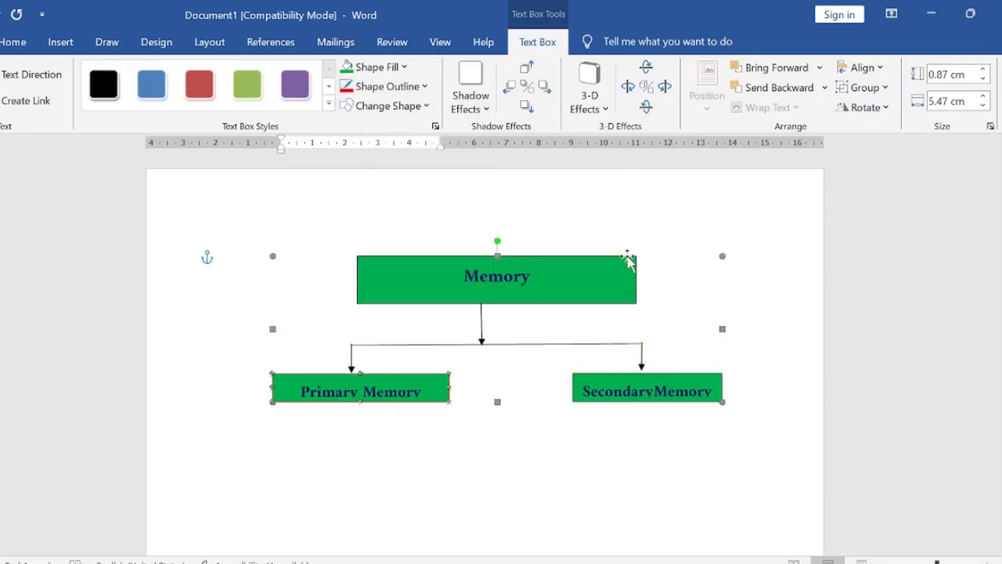
click(470, 480)
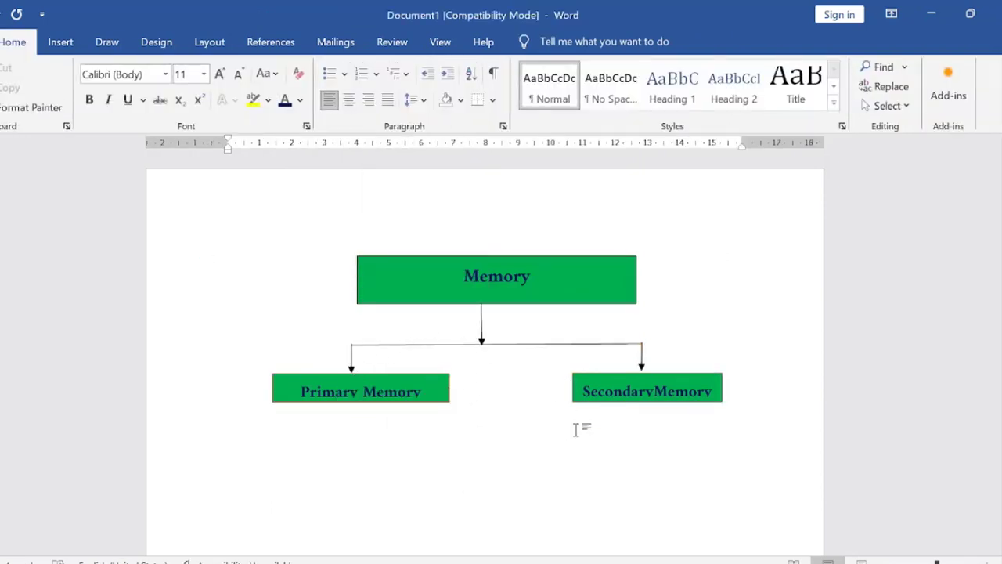
Format the whole grouped diagram with a purple line color.
right_click(452, 346)
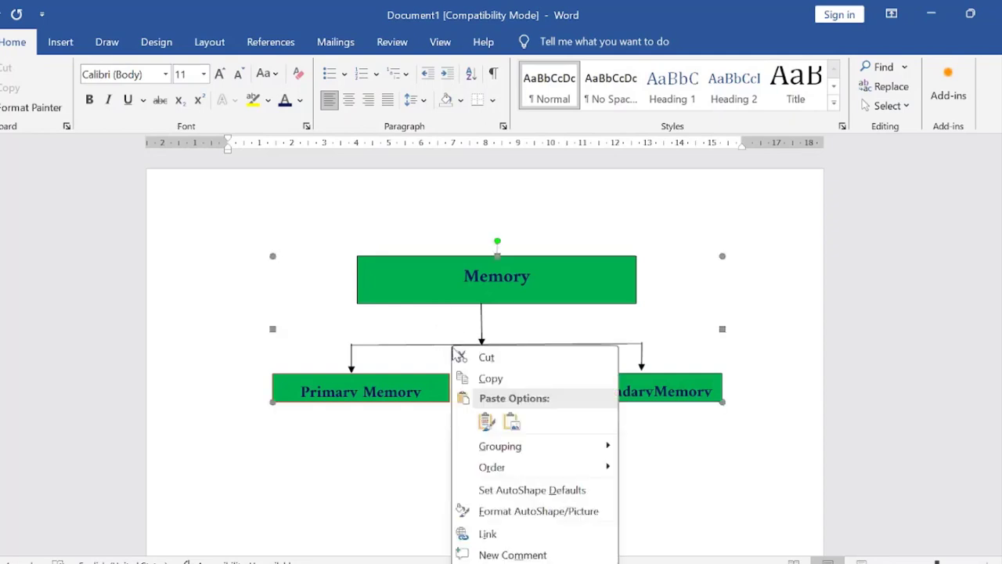
click(491, 513)
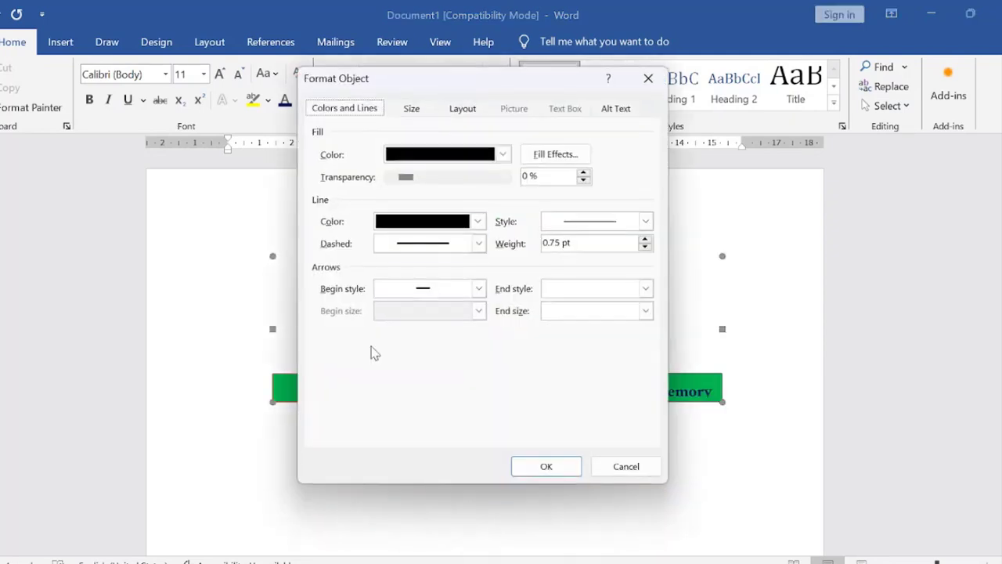
click(478, 222)
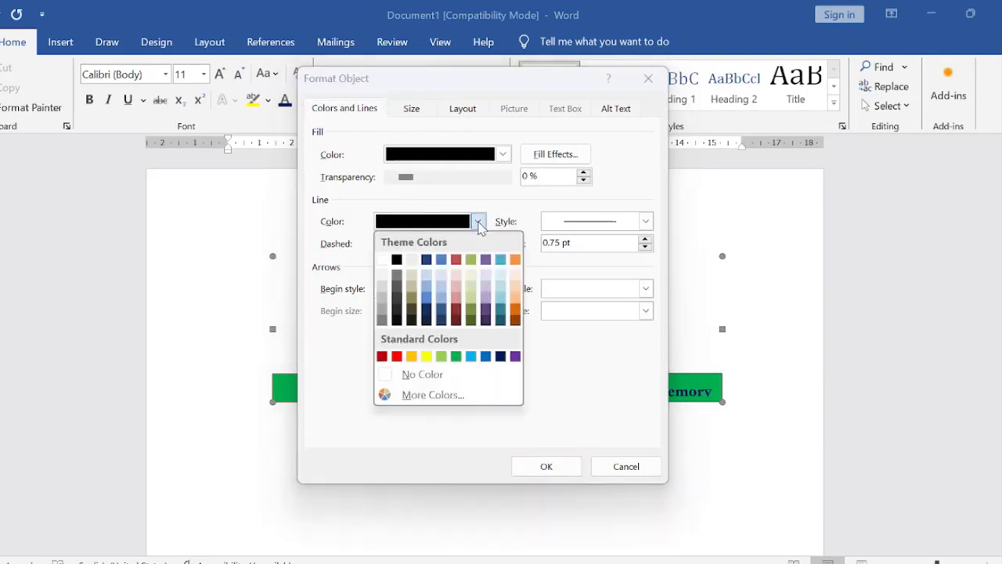
click(517, 357)
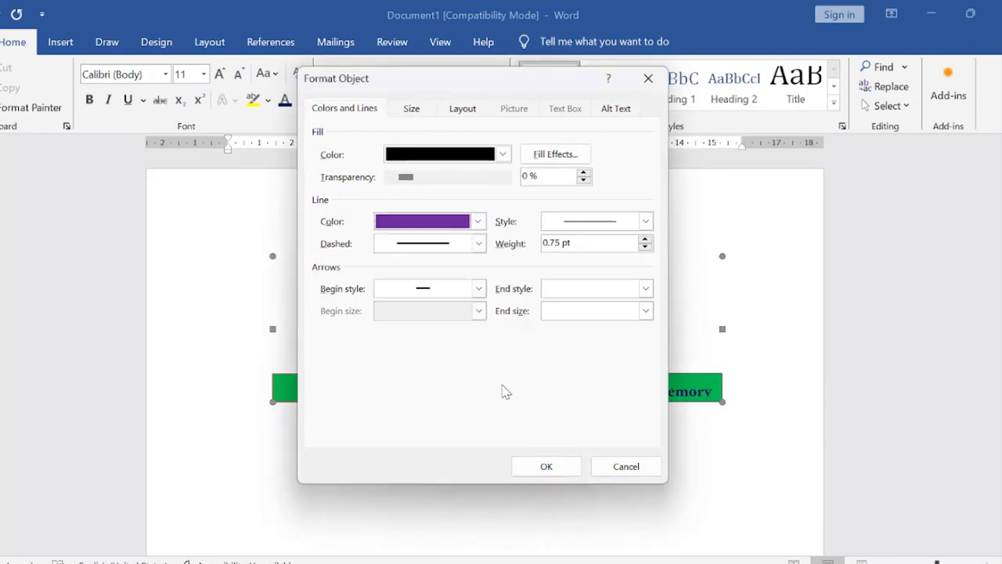
click(552, 468)
click(678, 479)
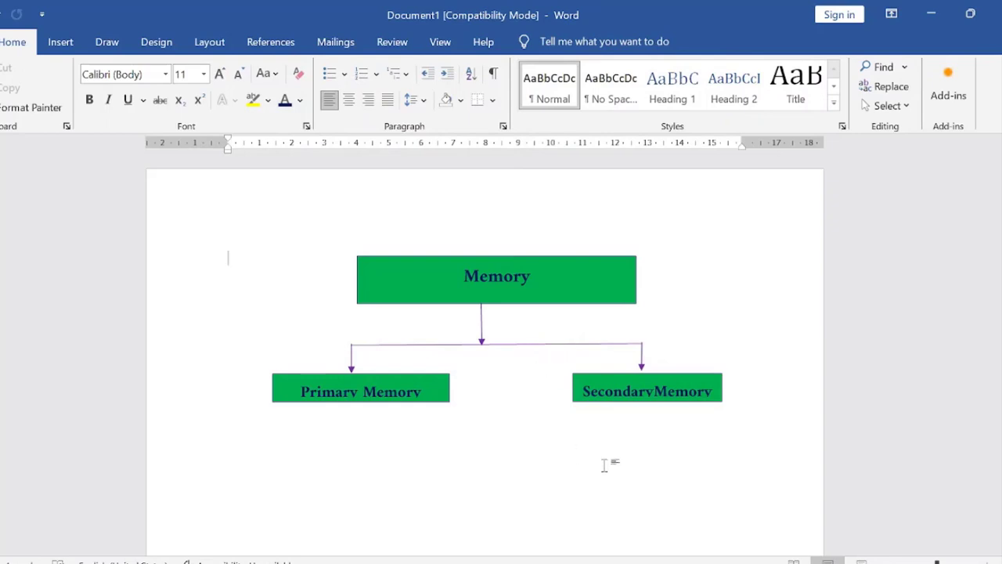
Delete the whole grouped diagram at once and undo the deletion.
click(449, 345)
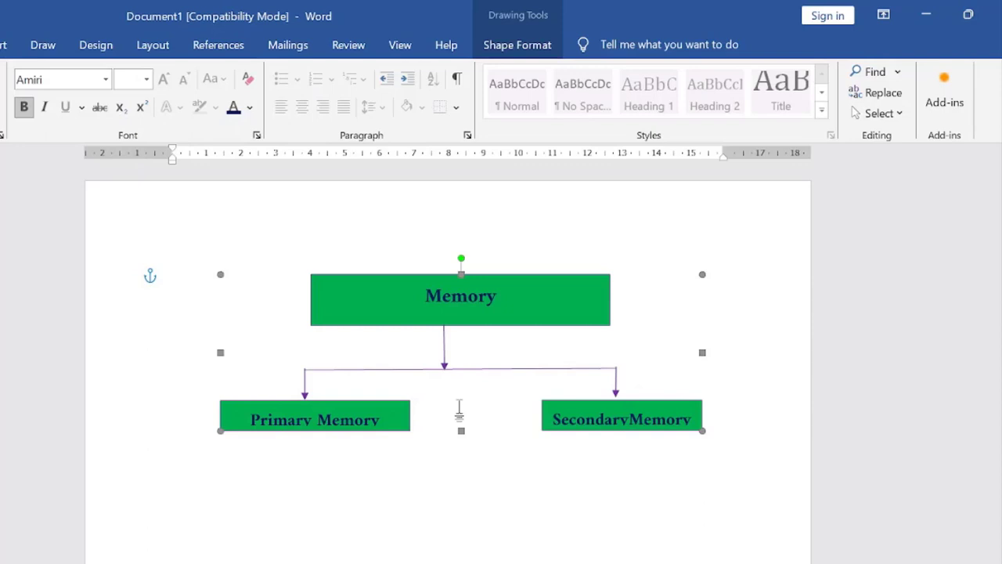
key(Delete)
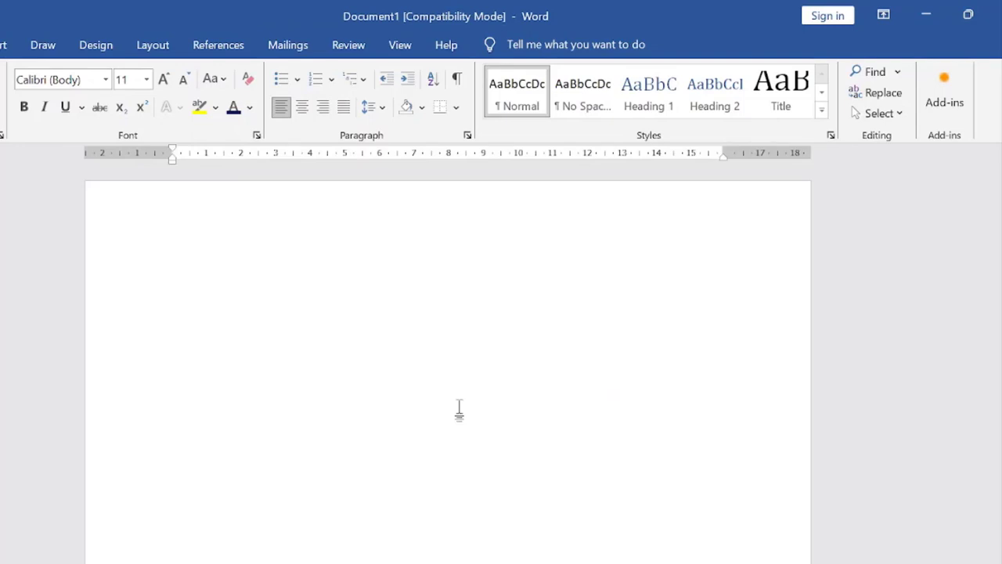
key(ctrl+z)
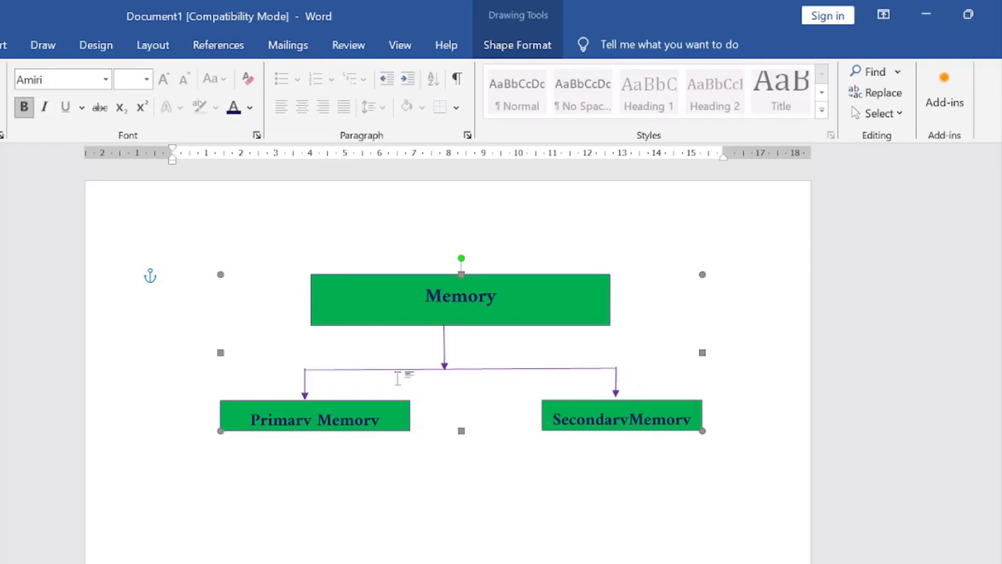
Ungroup the Memory diagram into its separate boxes and arrows, and clear the selection.
click(143, 47)
click(725, 100)
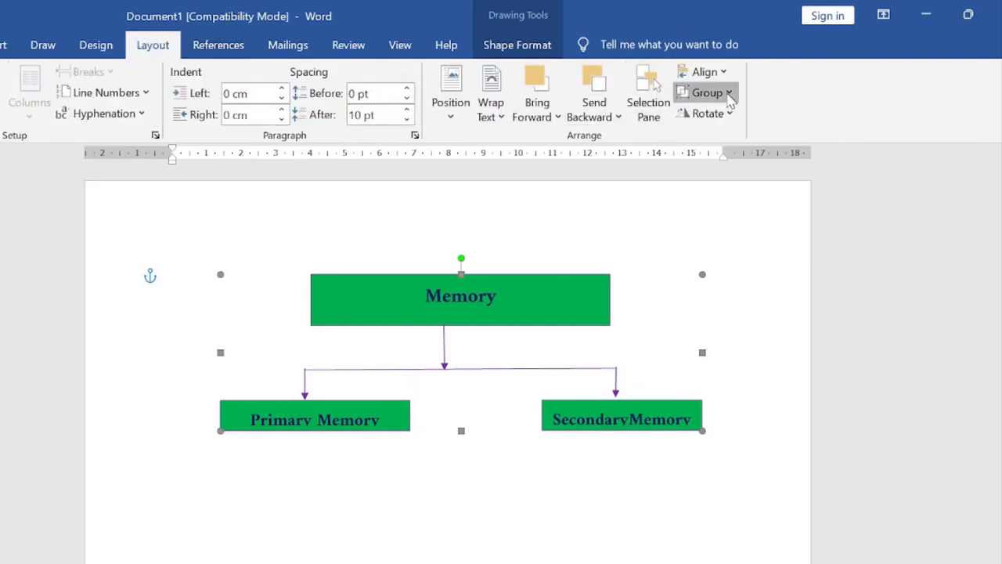
click(725, 164)
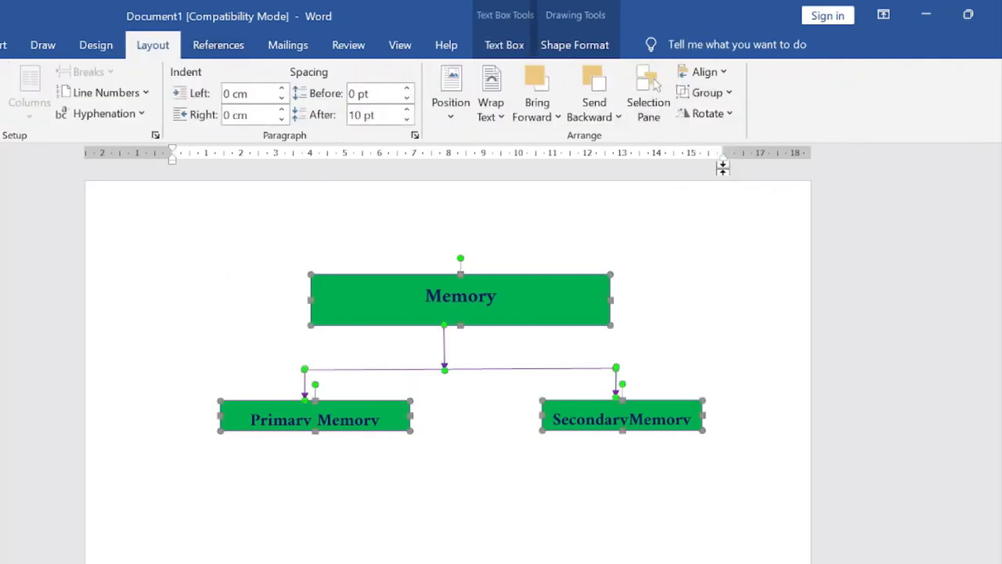
click(524, 480)
Move the Primary Memory box down and left, and the Secondary Memory box down and slightly right, away from their arrows.
click(444, 318)
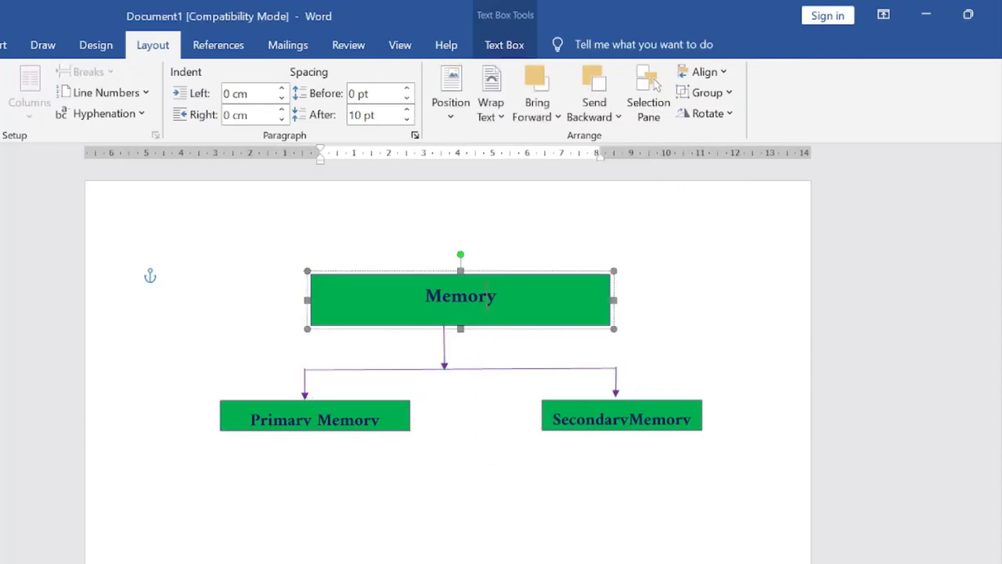
click(418, 369)
click(537, 391)
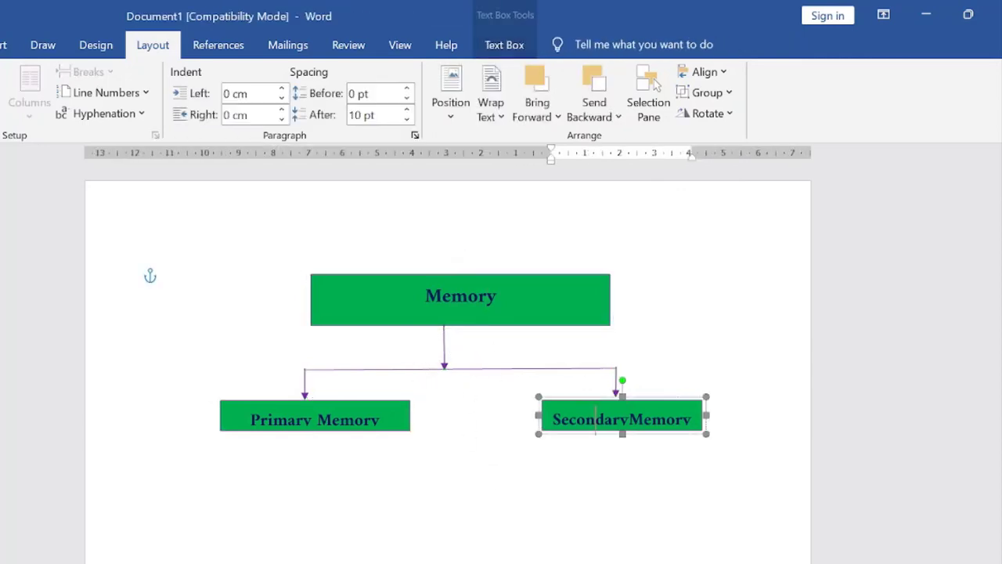
click(331, 423)
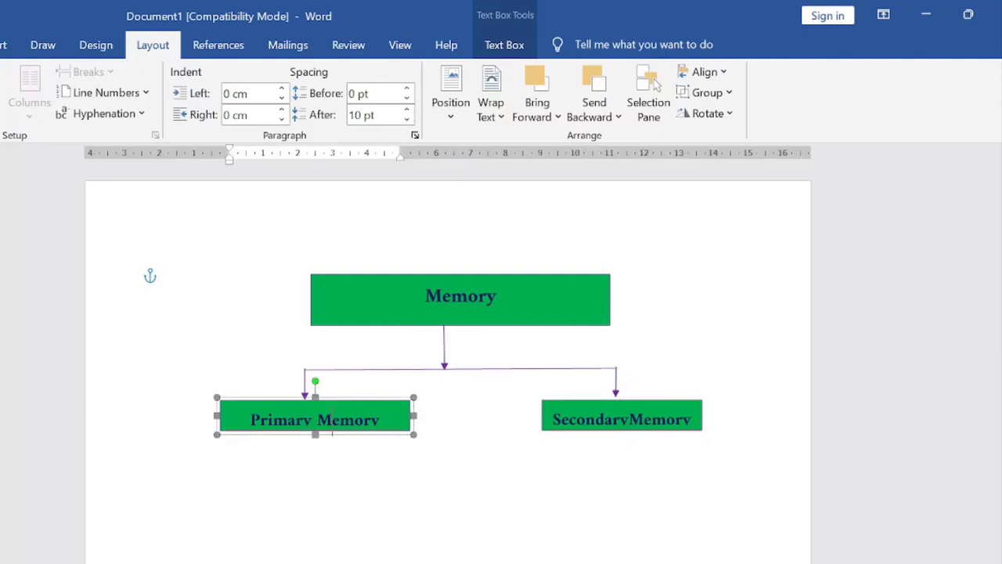
drag(298, 430, 239, 471)
drag(579, 429, 595, 517)
click(463, 524)
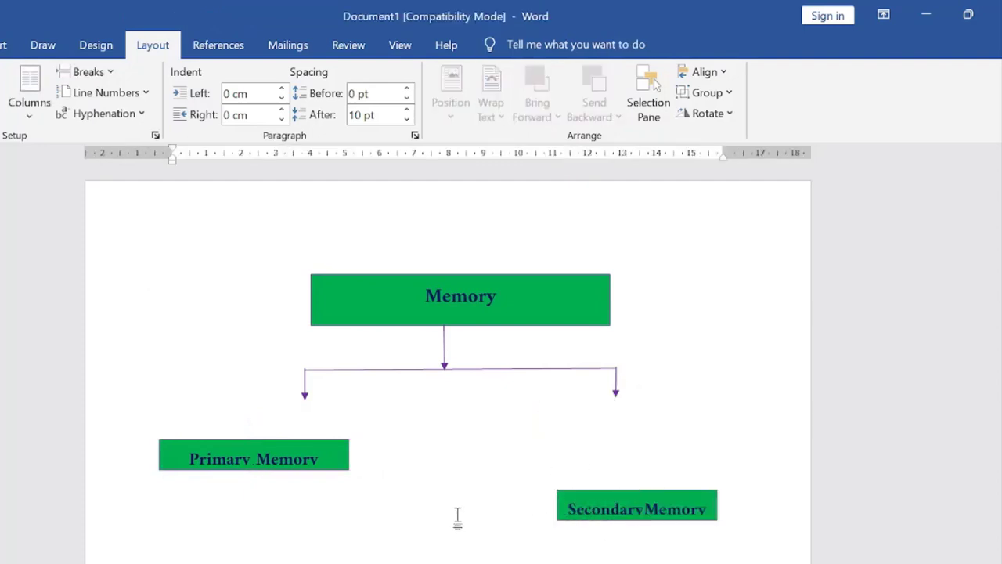